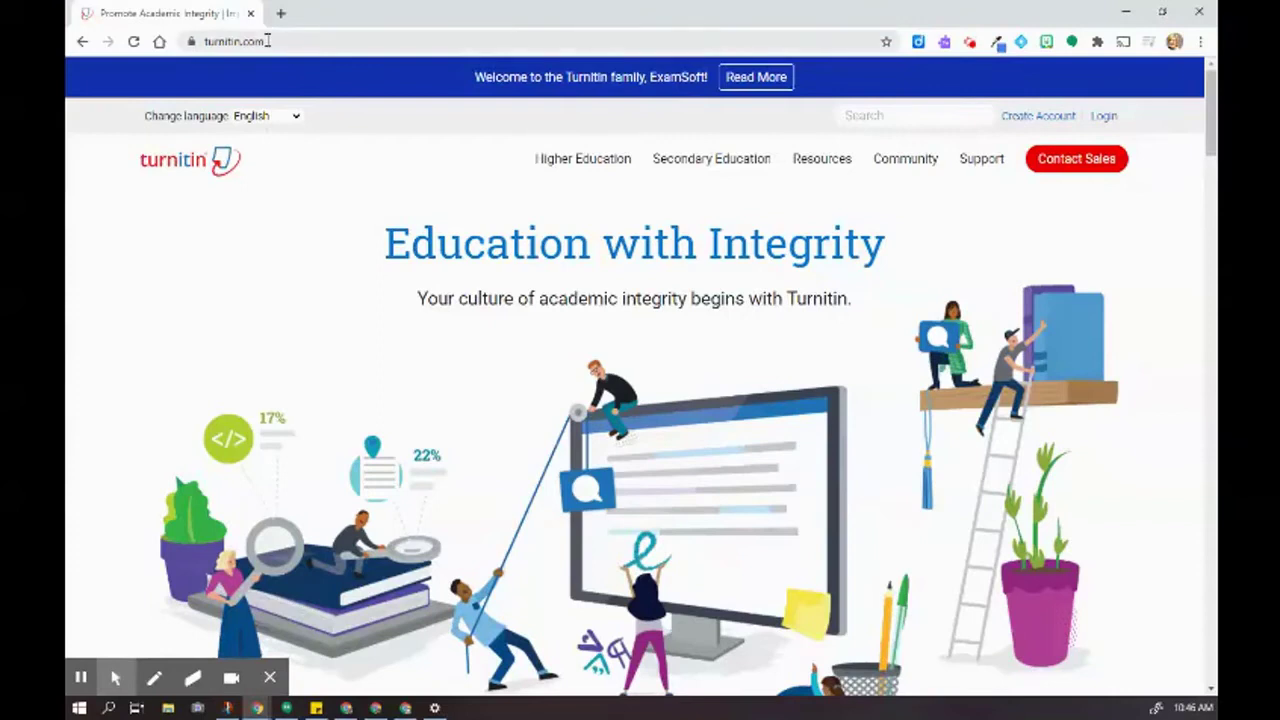
Step: Sign in to Turnitin with Google and accept the updated user agreement
click(1105, 118)
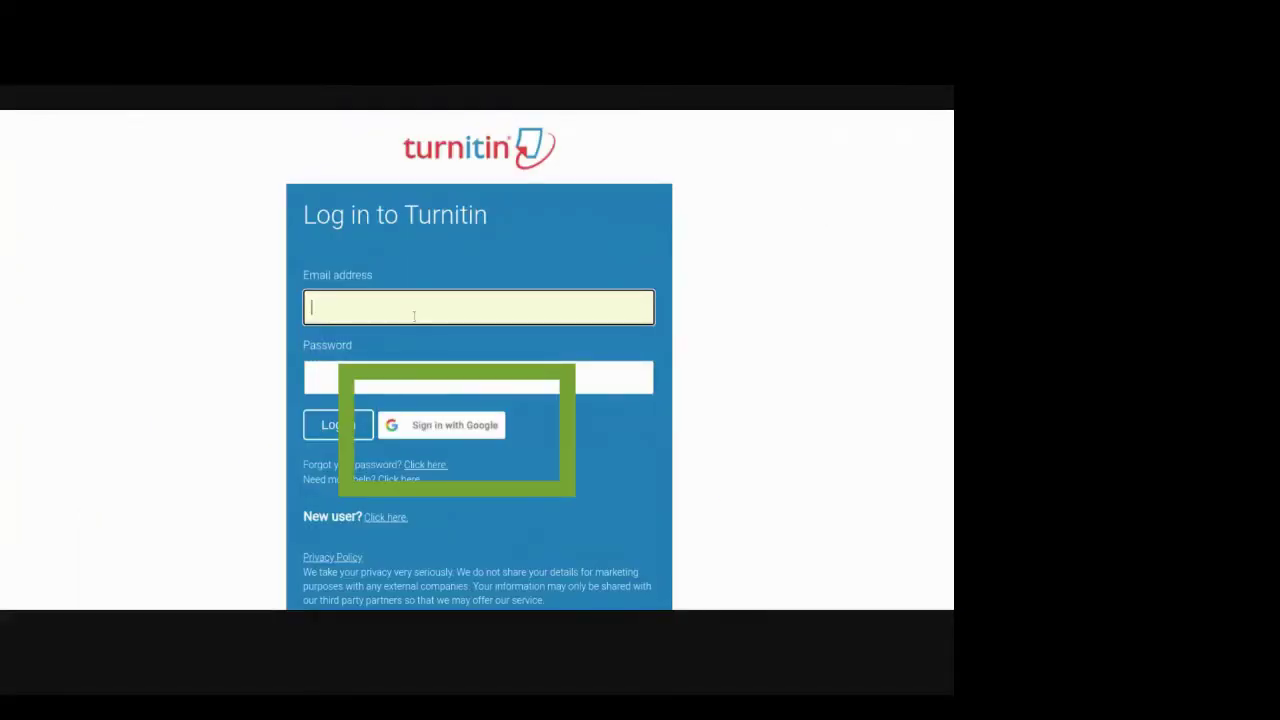
click(445, 428)
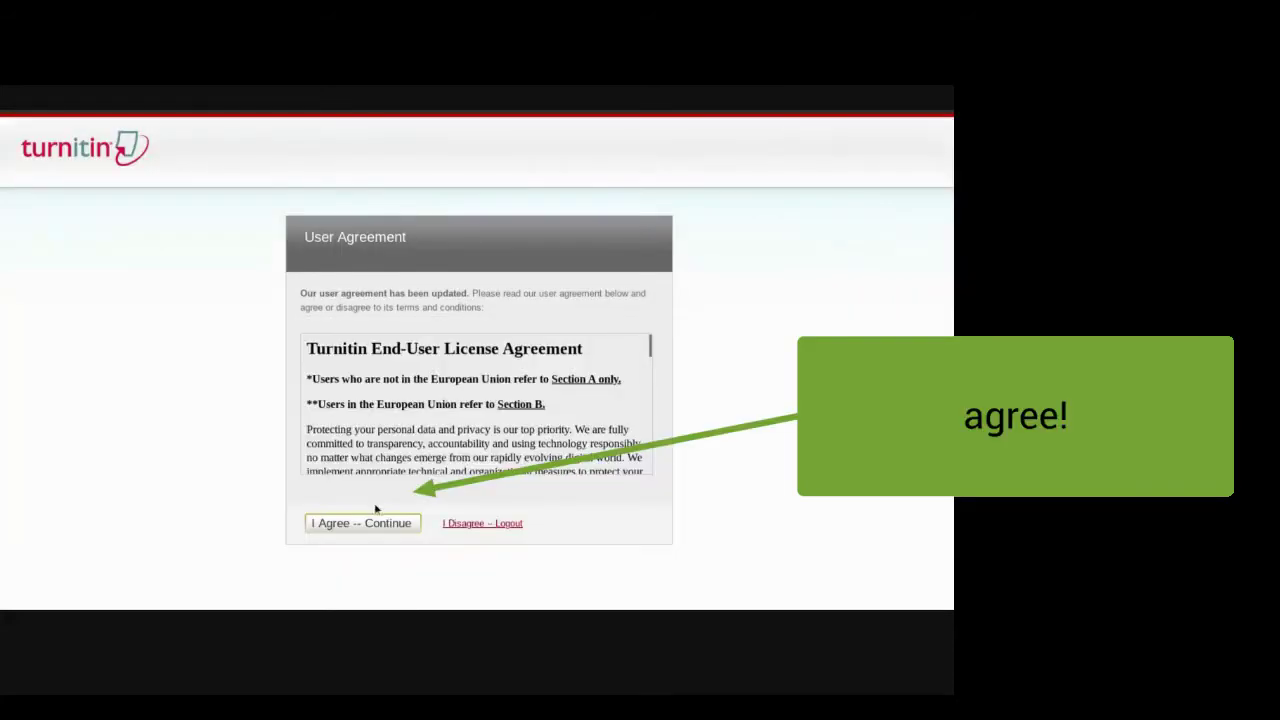
click(369, 525)
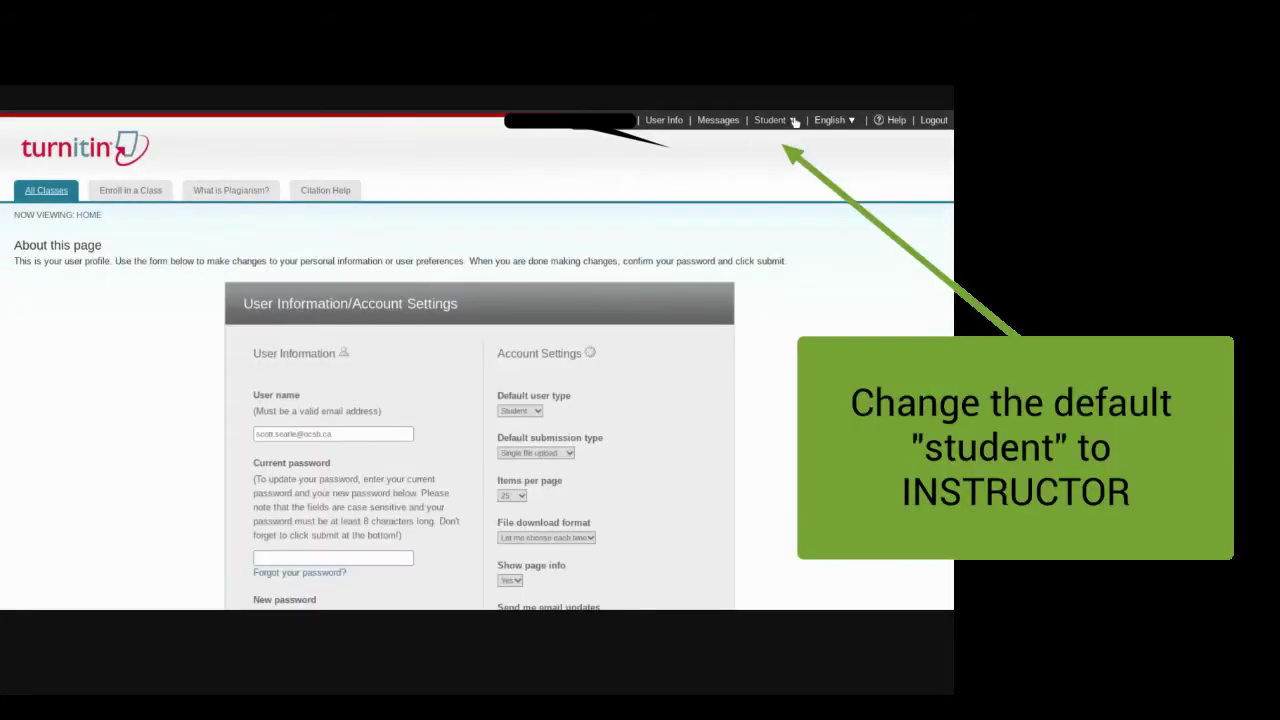
Step: Switch to instructor view and start a new class under Ottawa Catholic School Board
click(795, 121)
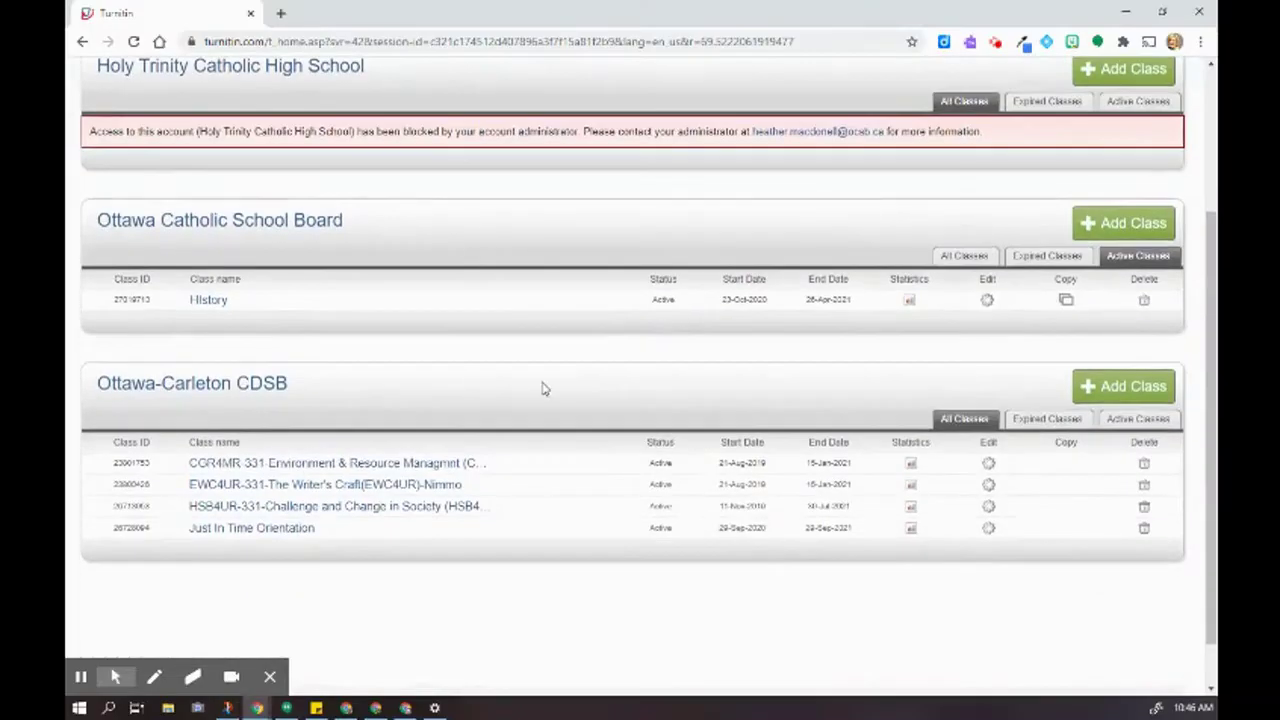
scroll(545, 388, up, 3)
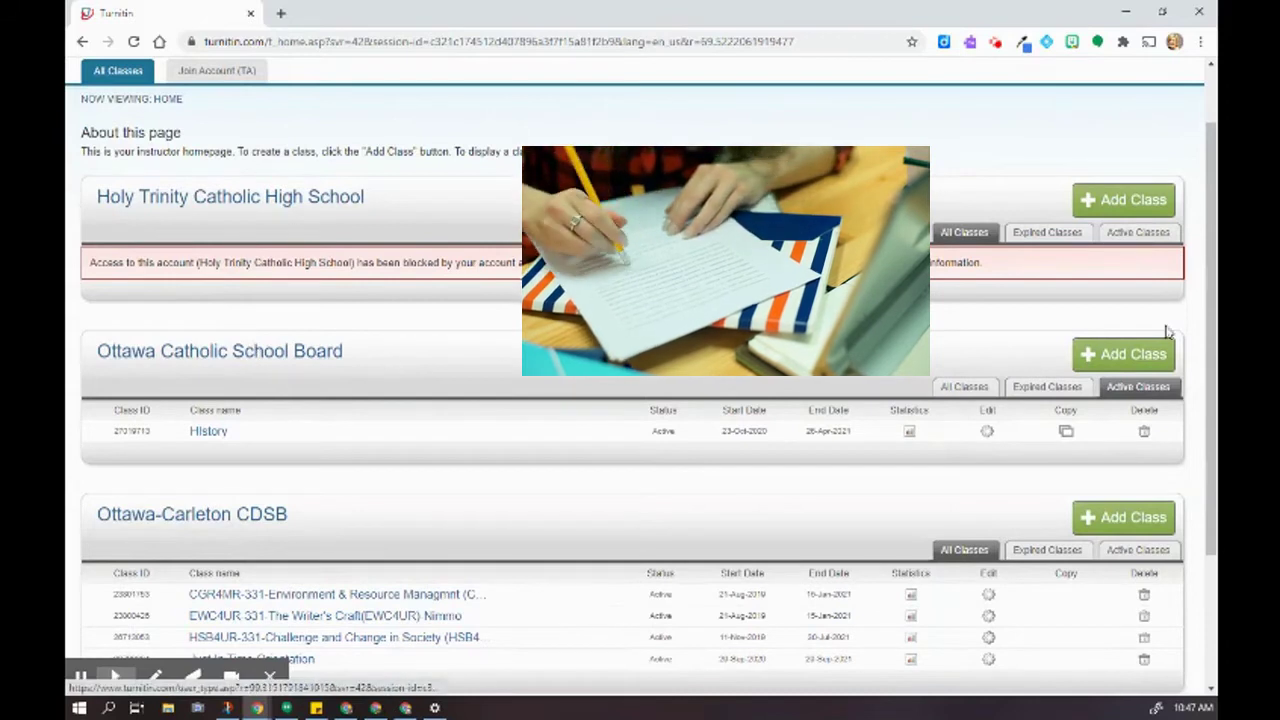
scroll(1127, 365, up, 1)
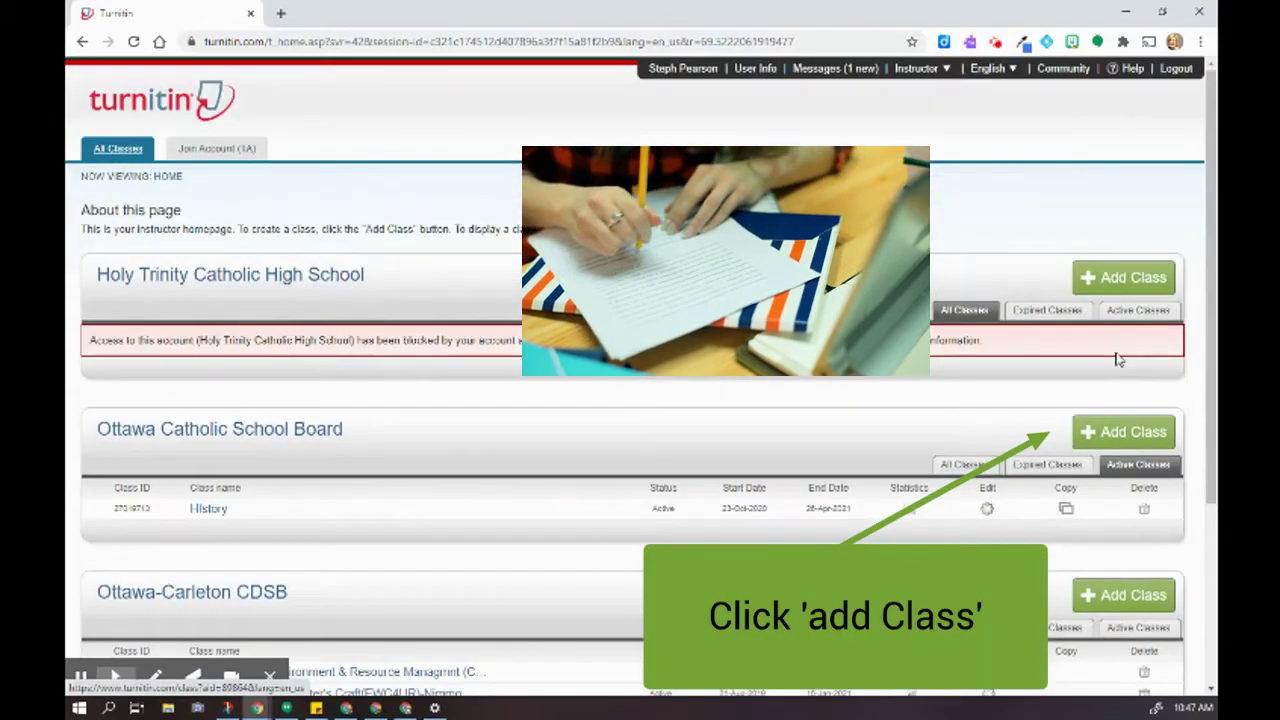
click(1128, 436)
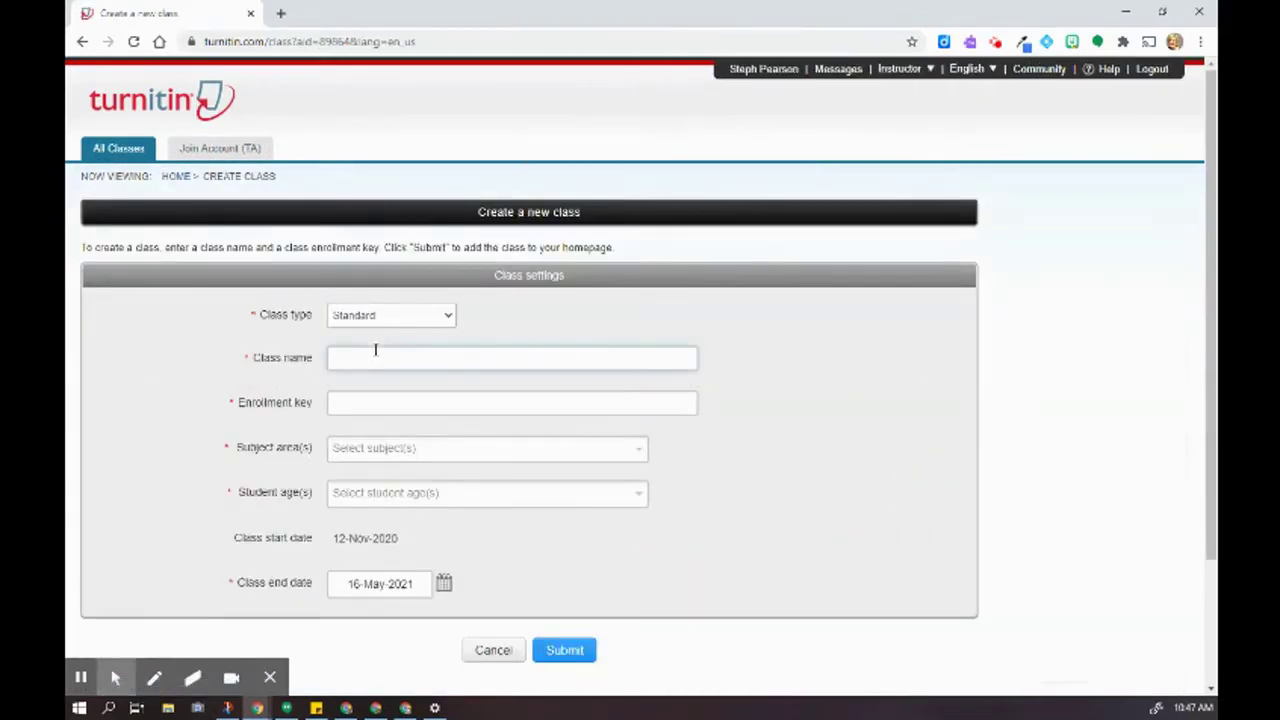
Step: Name the class 'Challenge and Change', enter its enrollment key, and choose Social Studies
click(376, 350)
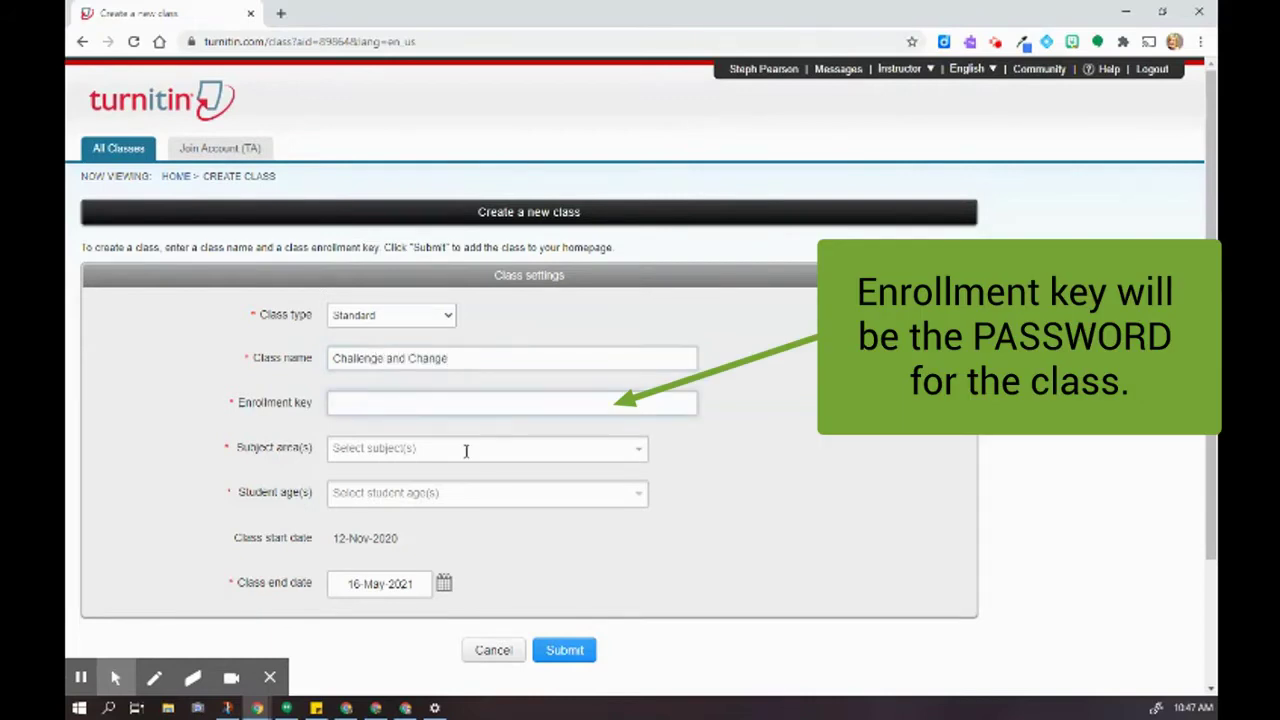
click(466, 449)
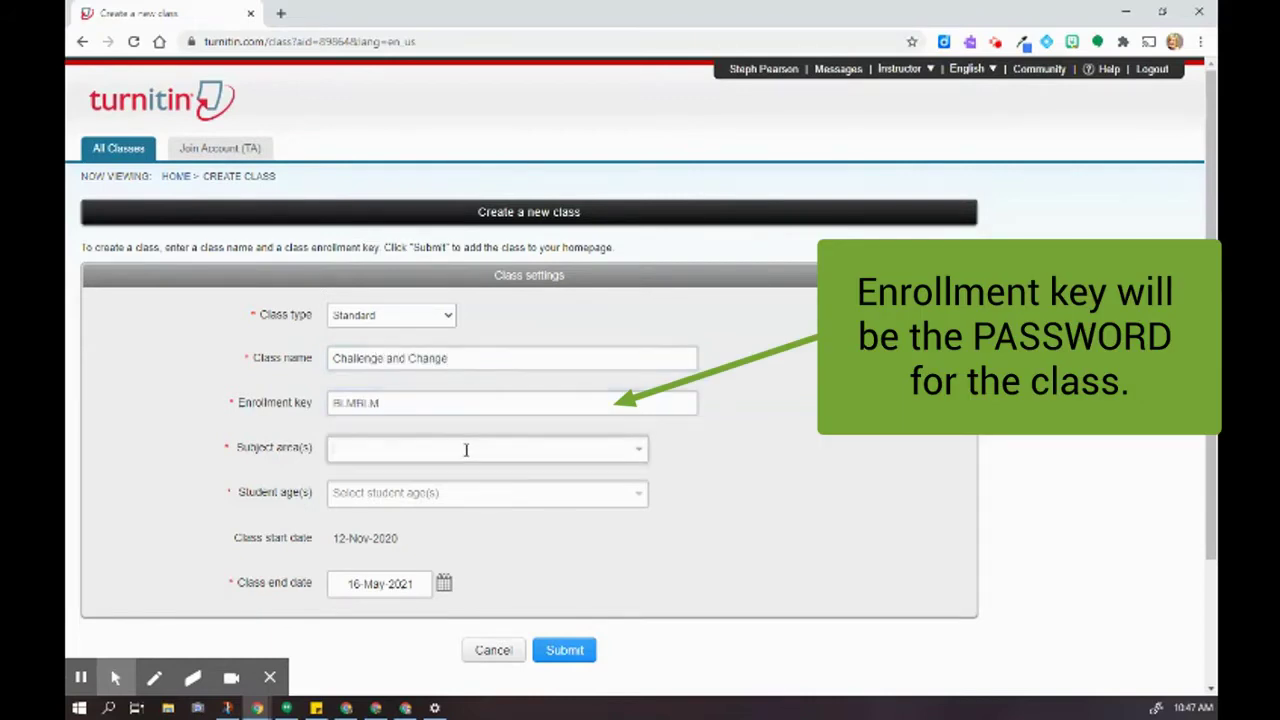
click(640, 449)
scroll(480, 520, down, 5)
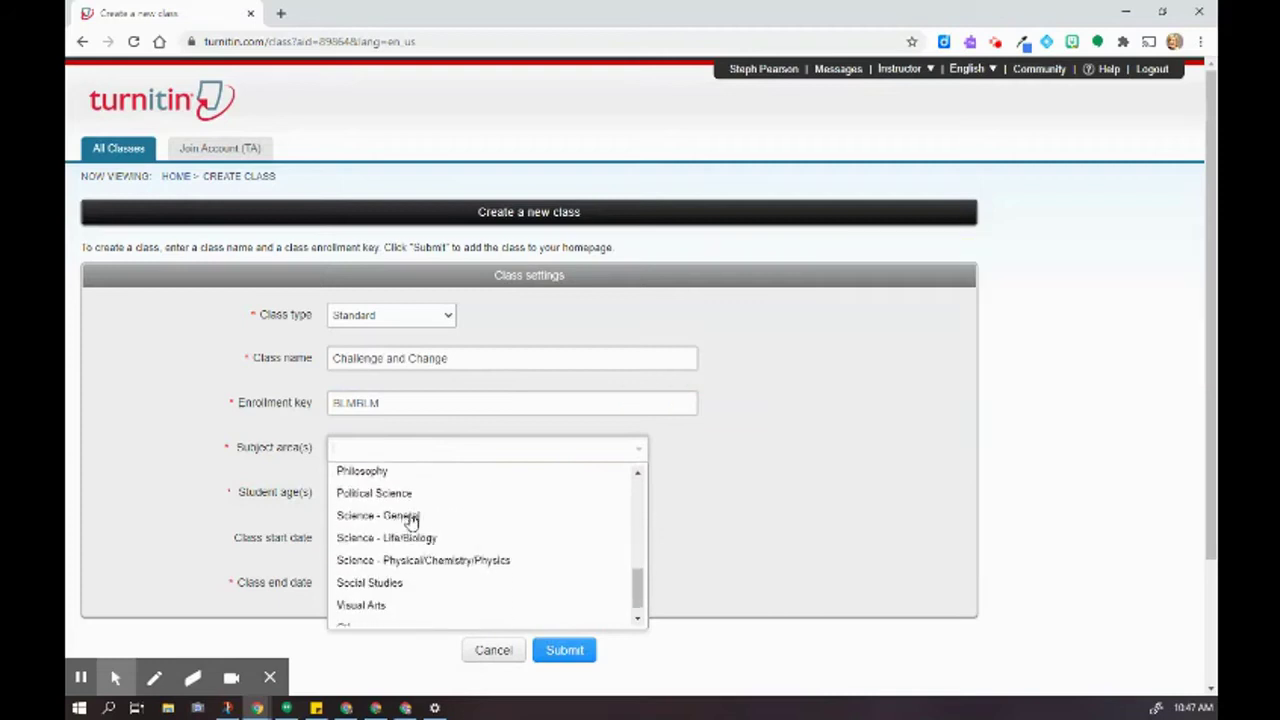
click(400, 565)
Step: Select student ages 16-17 and 17-18, set the end date, and submit the class
click(480, 493)
click(390, 631)
scroll(506, 557, down, 1)
click(520, 434)
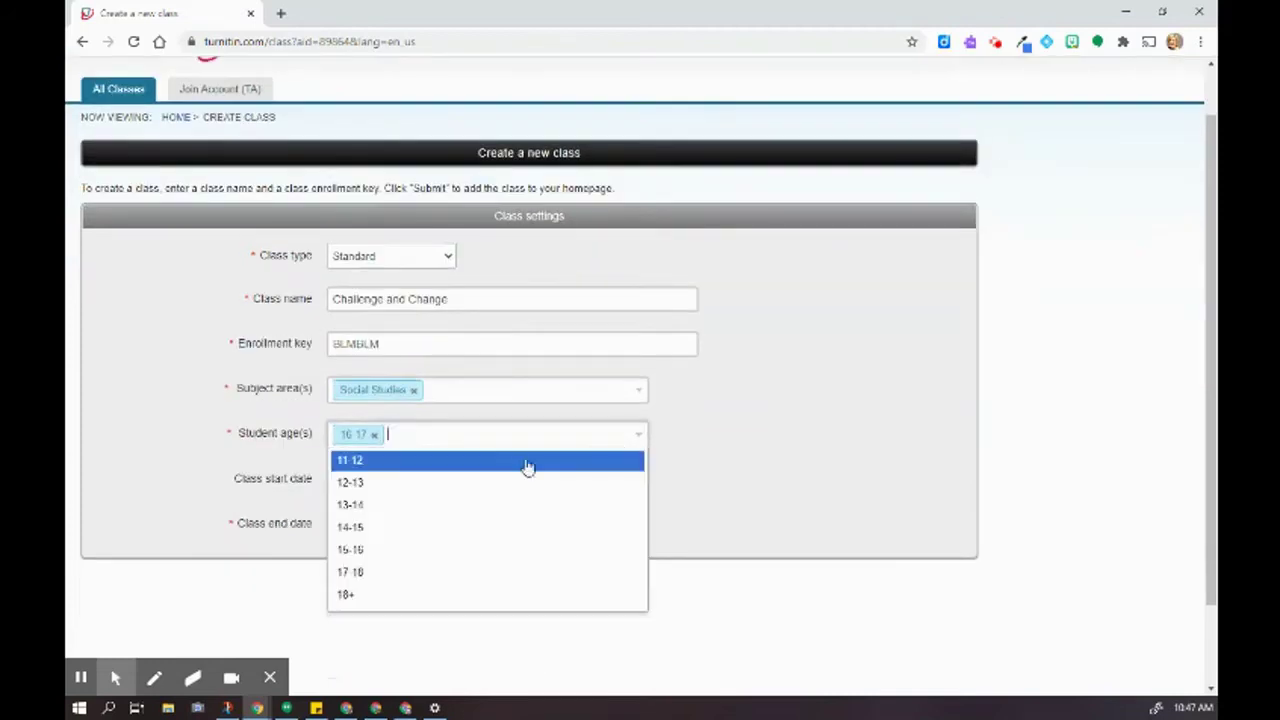
click(545, 571)
click(405, 524)
click(430, 556)
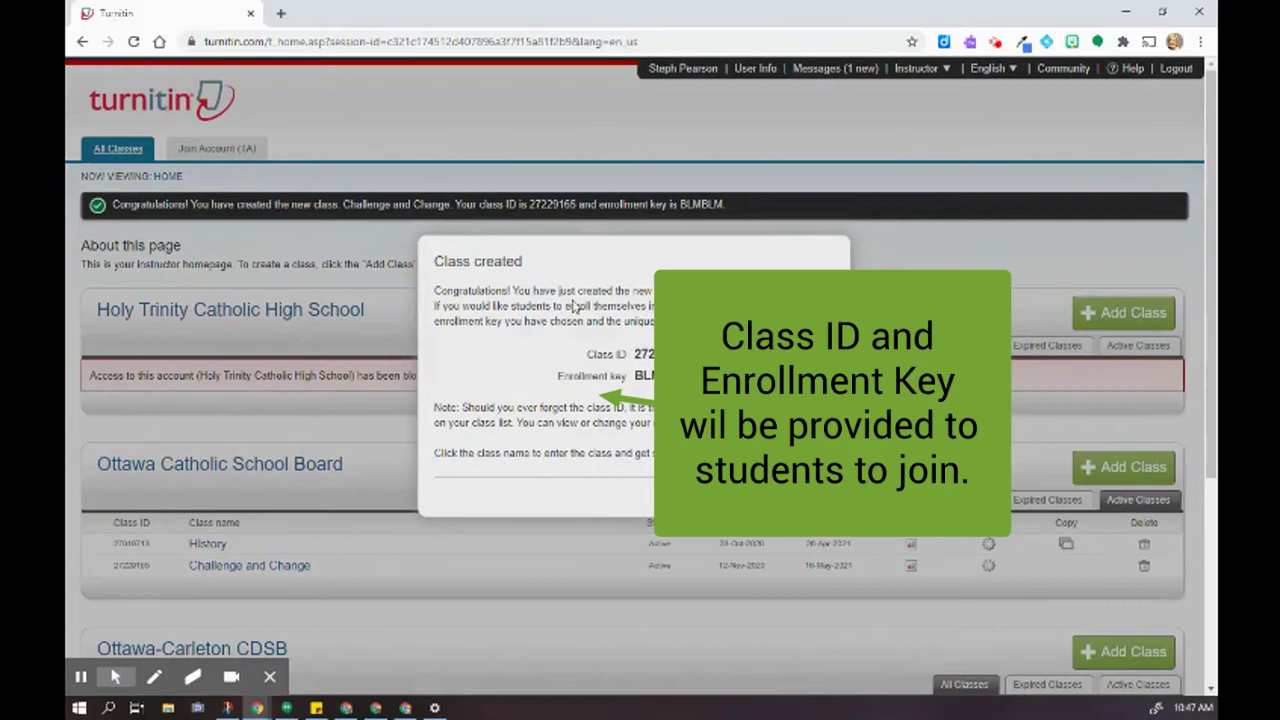
Step: Copy the class ID and enrollment key from the class-created notice, then dismiss it
drag(680, 378, 585, 352)
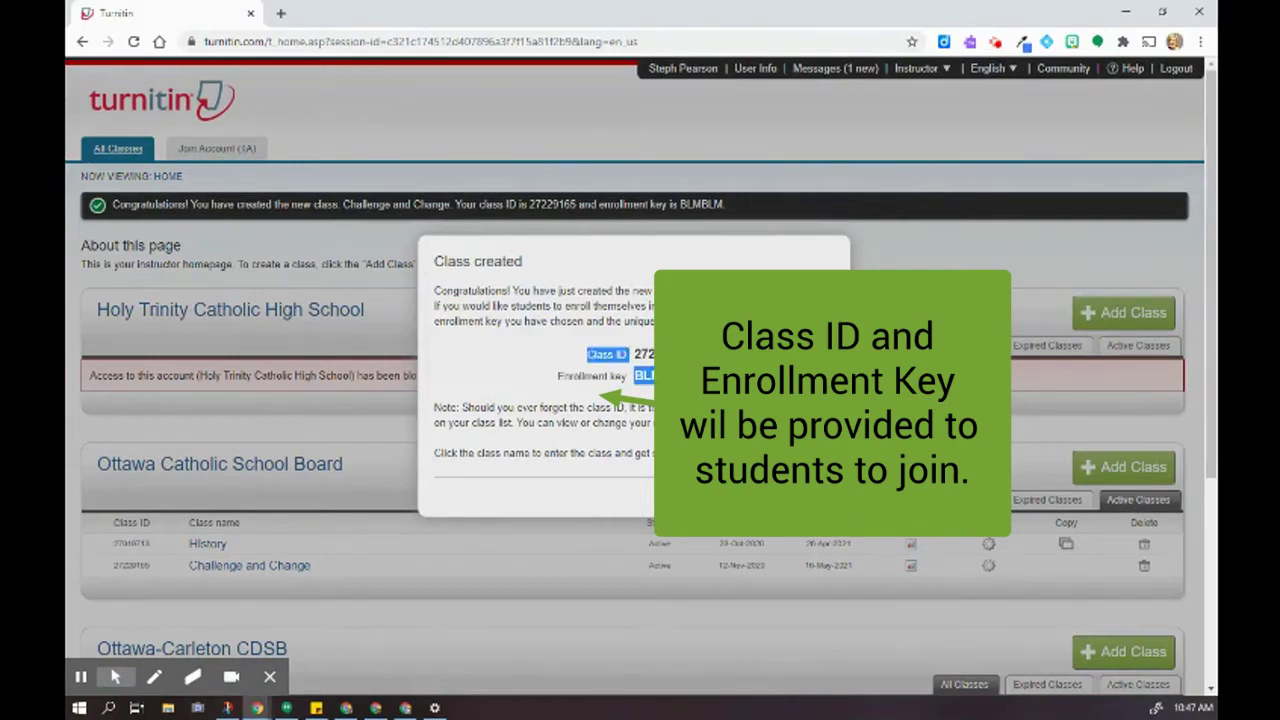
click(807, 255)
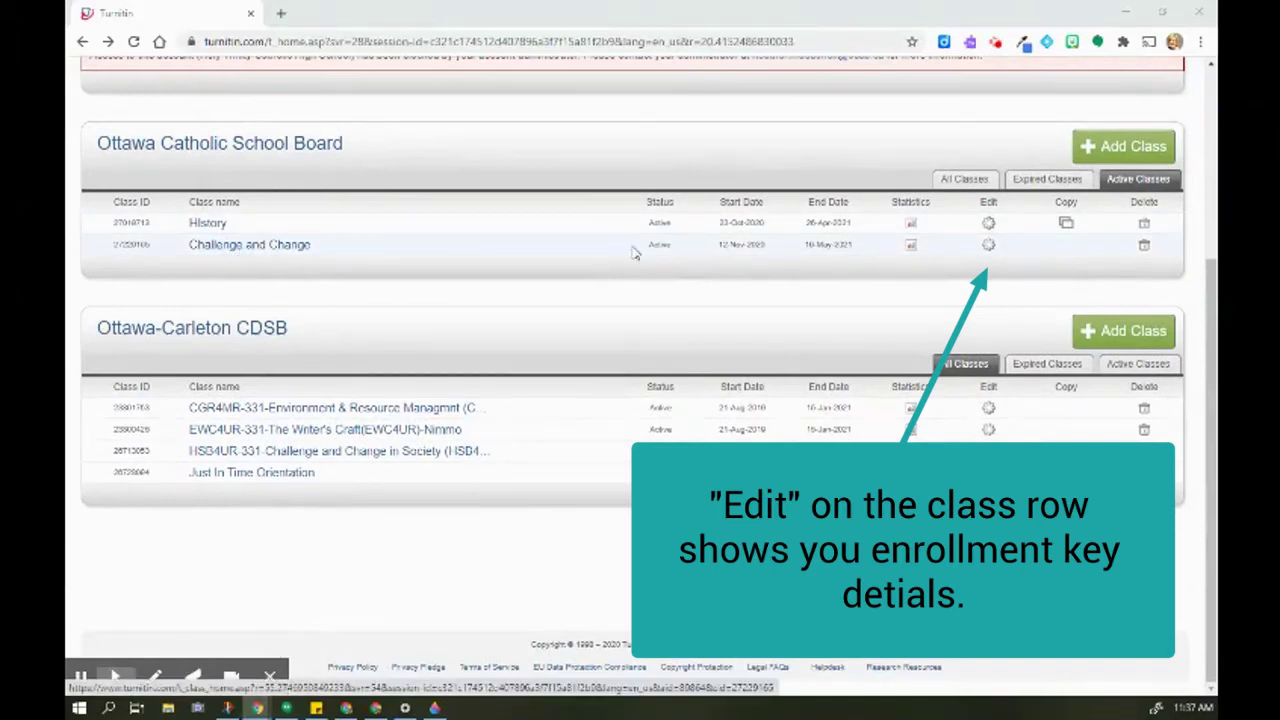
Step: Go to the Challenge and Change class homepage and start a new assignment
click(988, 248)
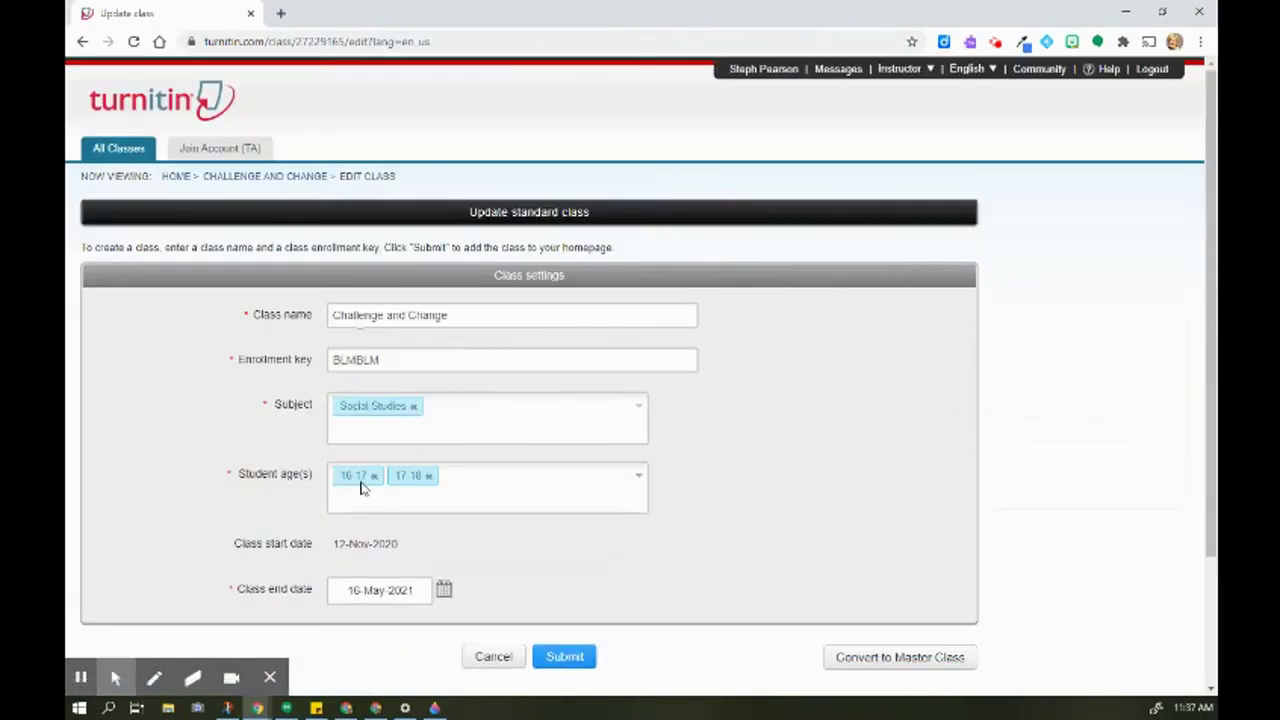
click(120, 149)
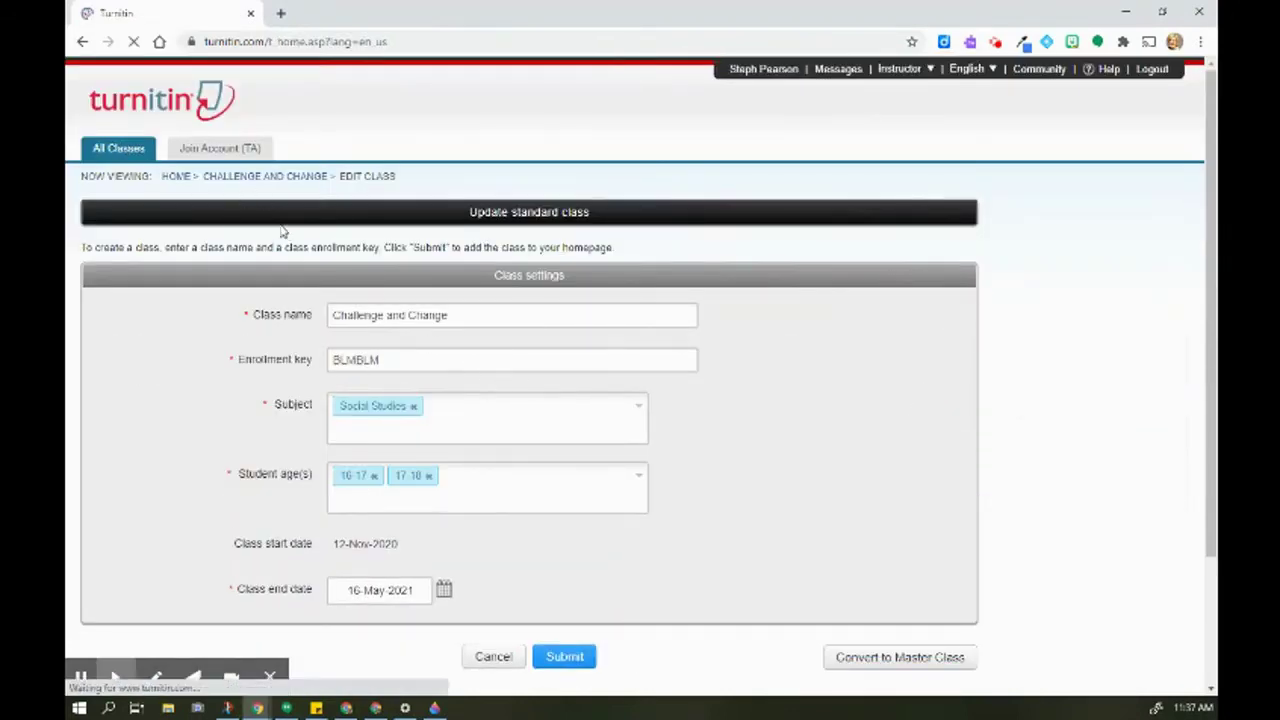
scroll(280, 400, down, 3)
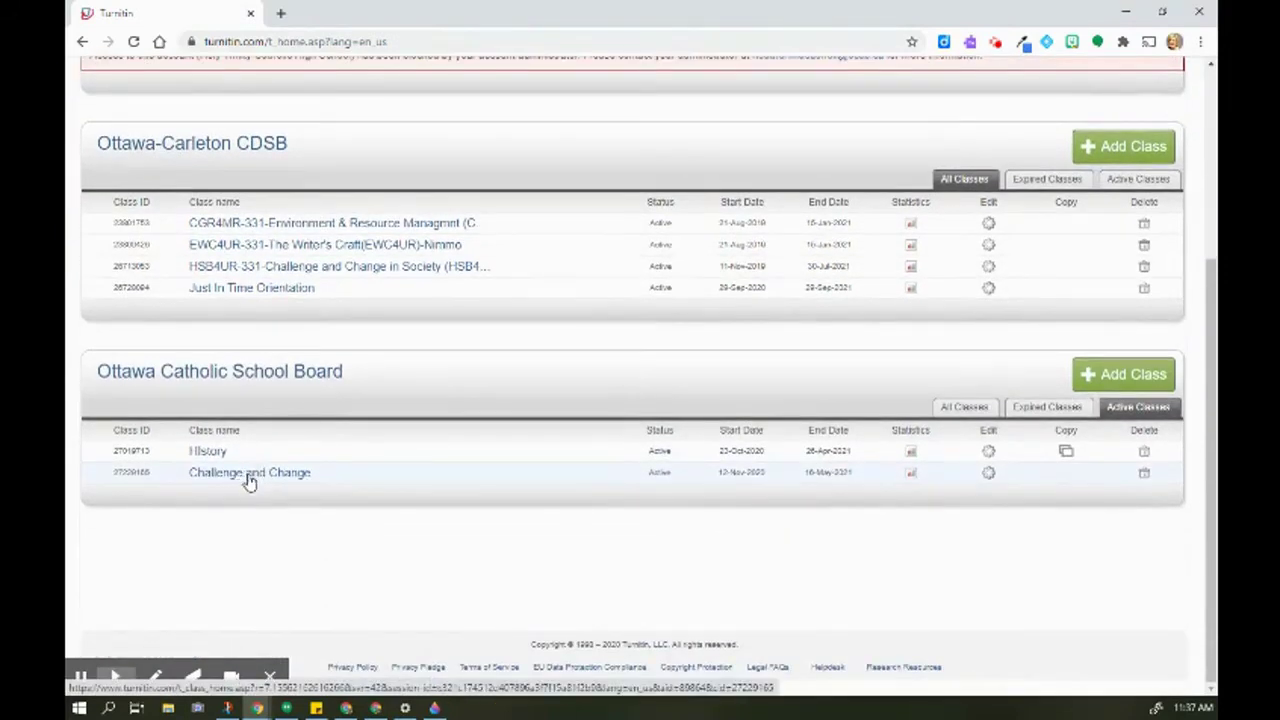
click(249, 480)
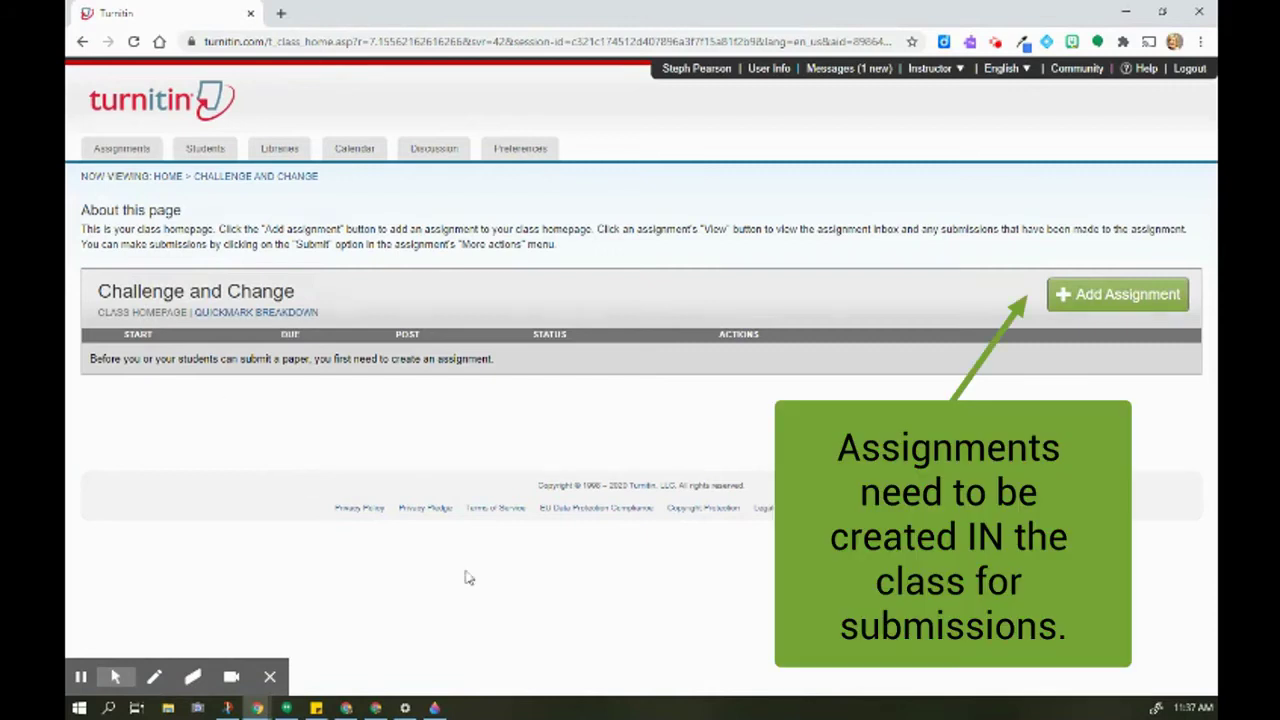
click(1092, 298)
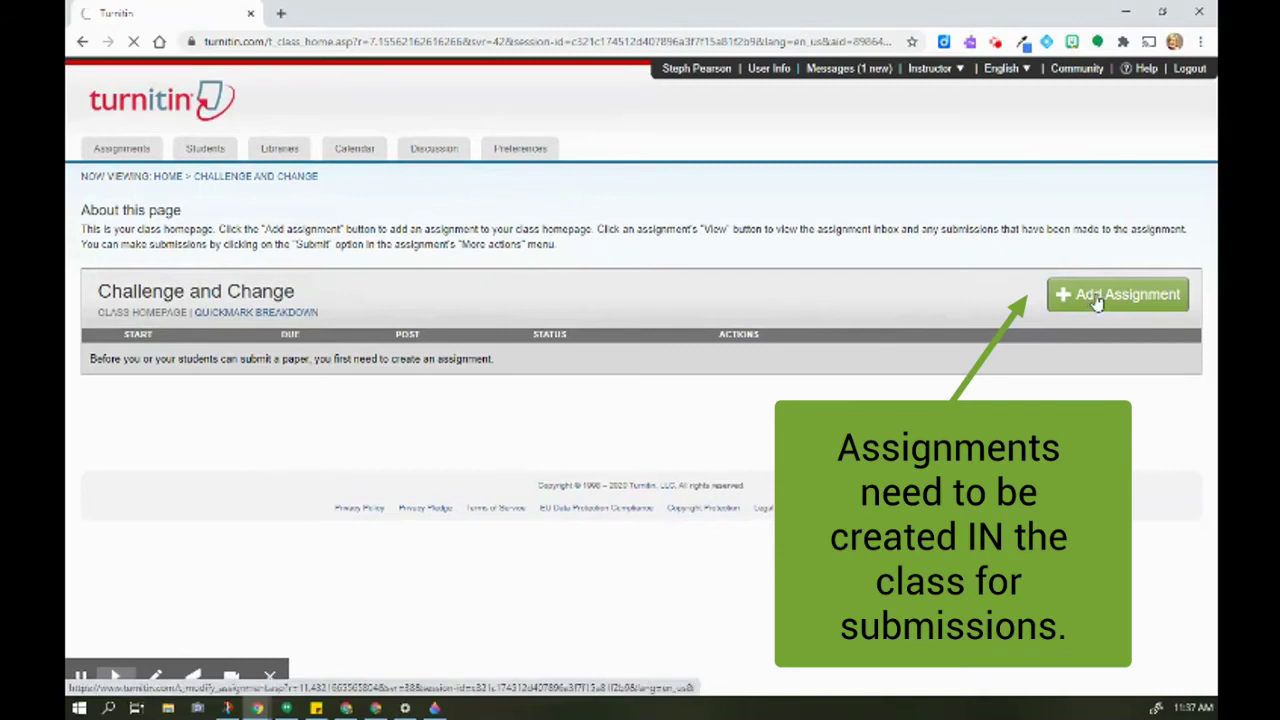
Step: Create the assignment 'Deep Thinking', starting 12-Nov-2020 and due 19-Nov-2020
click(470, 367)
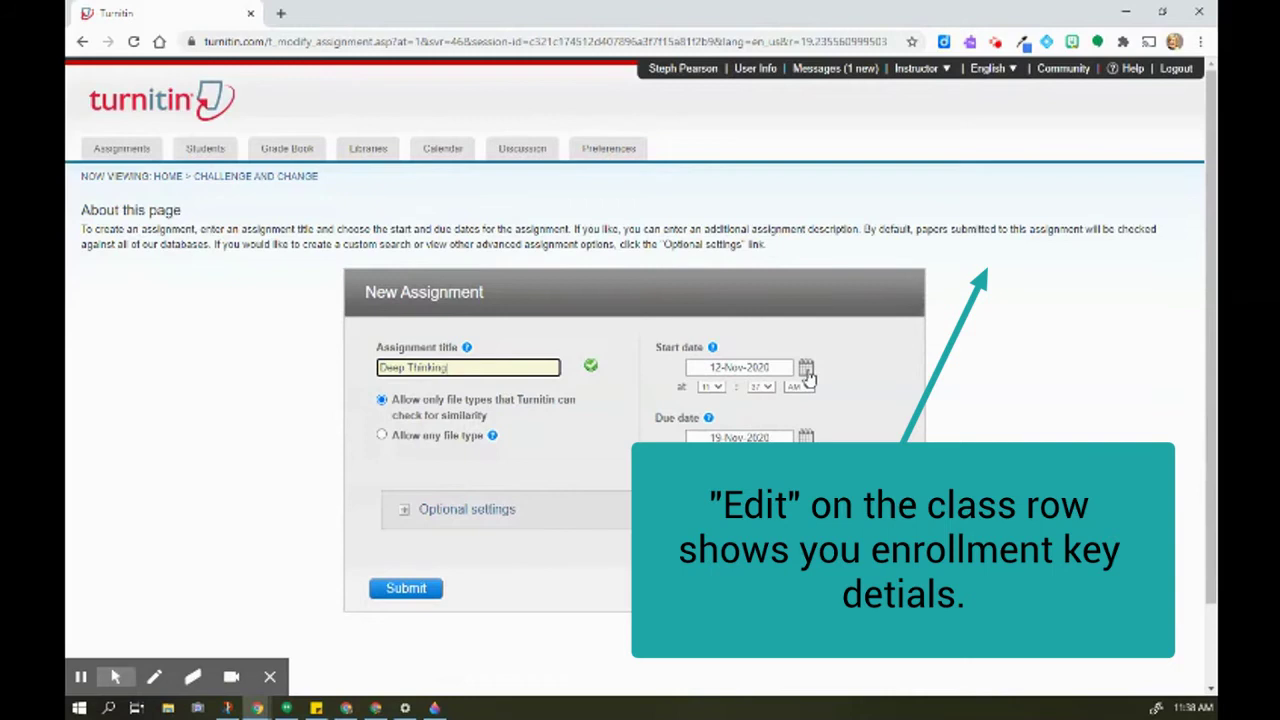
click(806, 370)
click(653, 397)
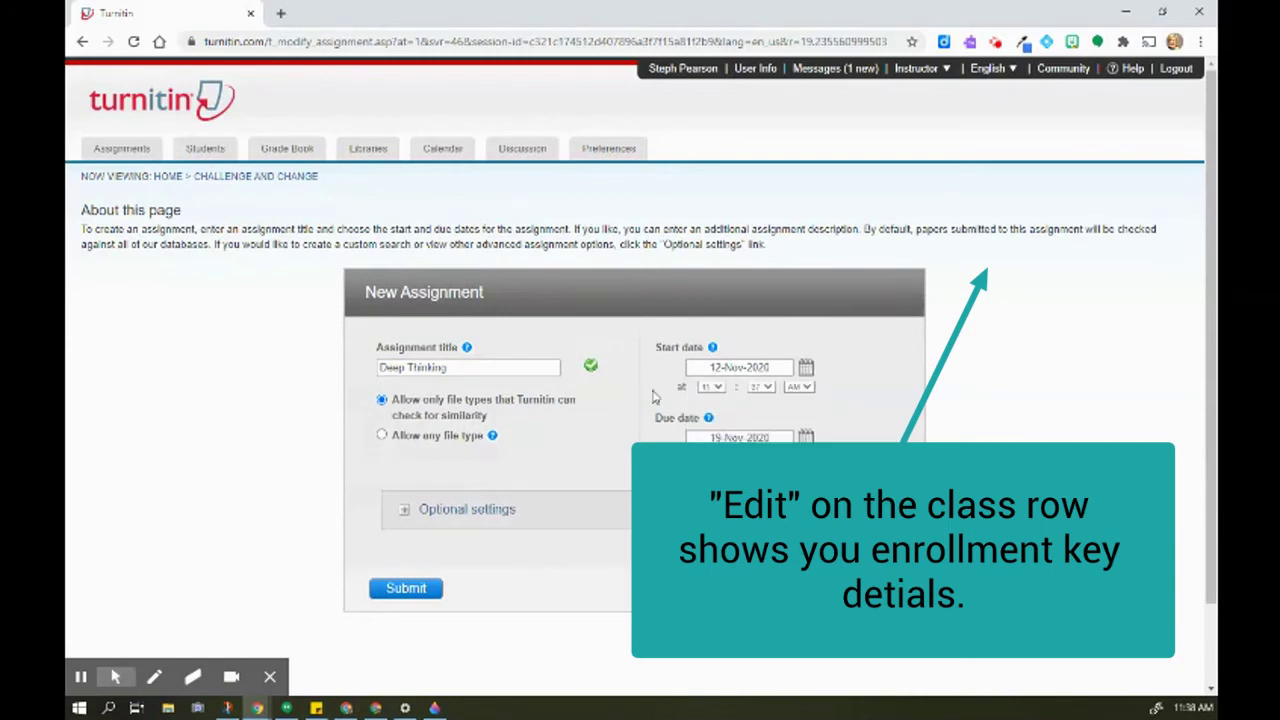
click(518, 512)
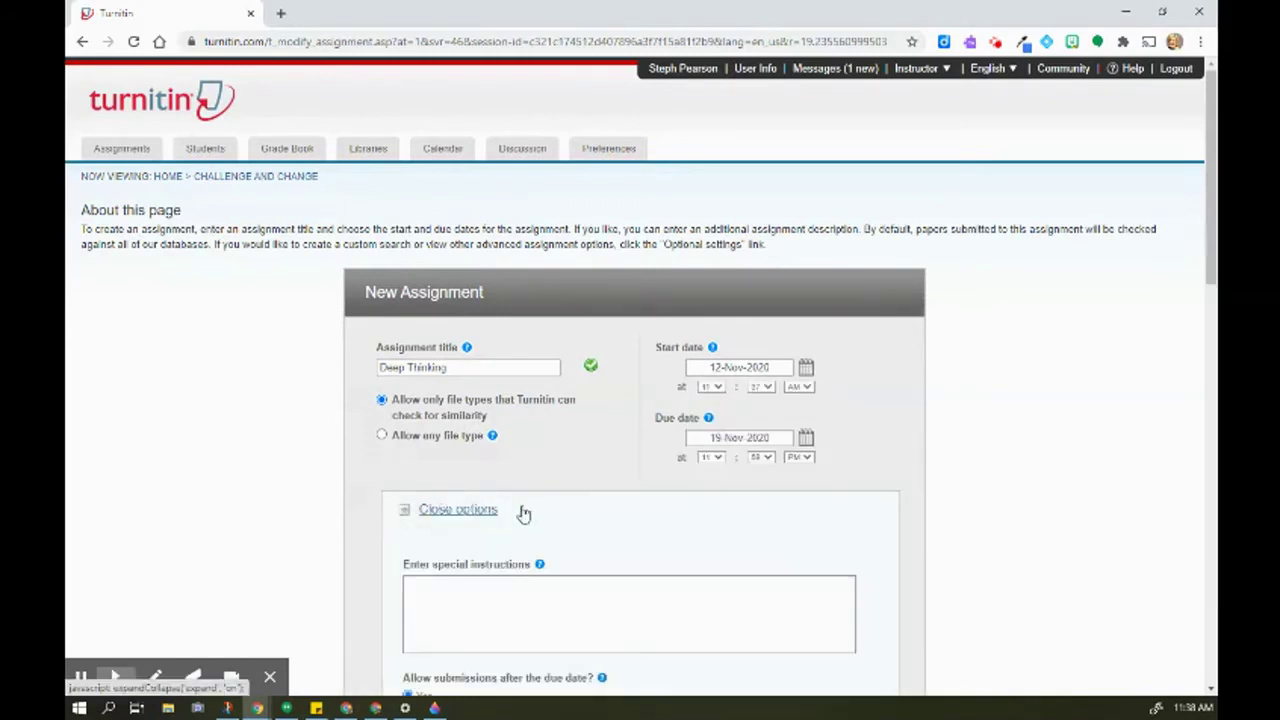
click(445, 516)
scroll(475, 520, down, 2)
scroll(470, 525, up, 2)
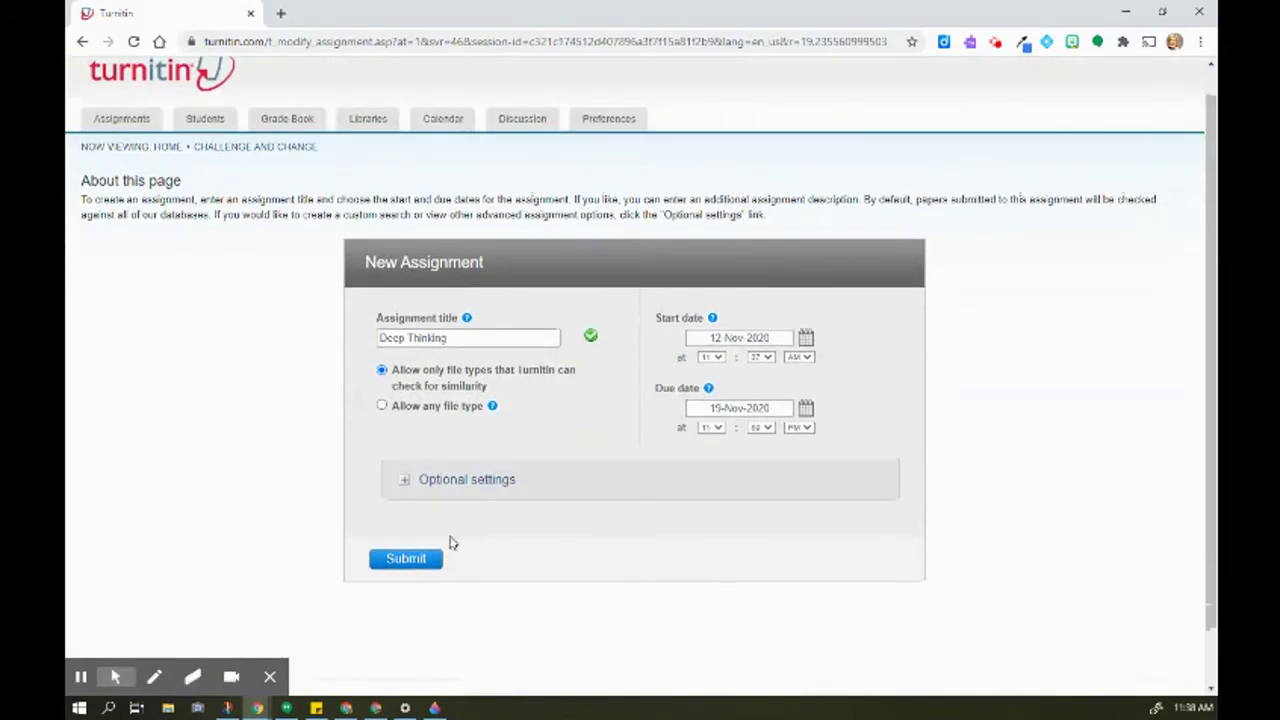
click(415, 557)
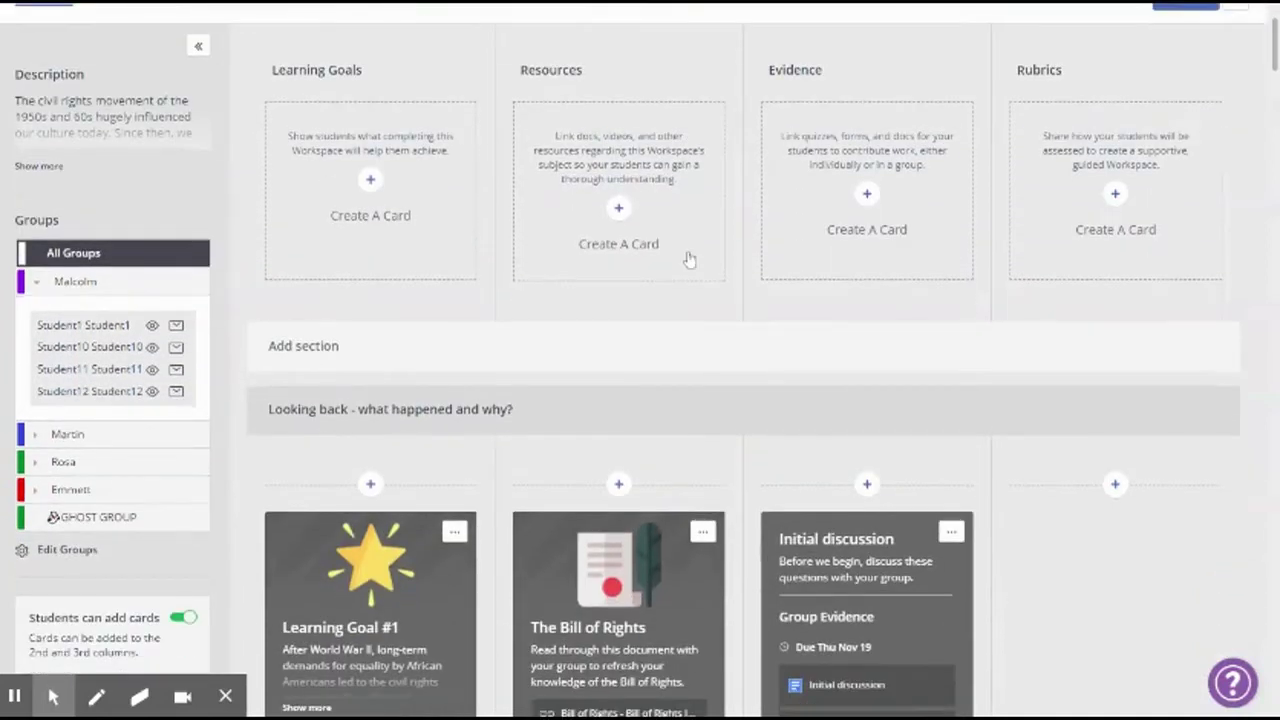
Step: Create an Evidence card titled 'Turnitin' with the class ID and enrollment key pasted as description
click(866, 194)
click(870, 201)
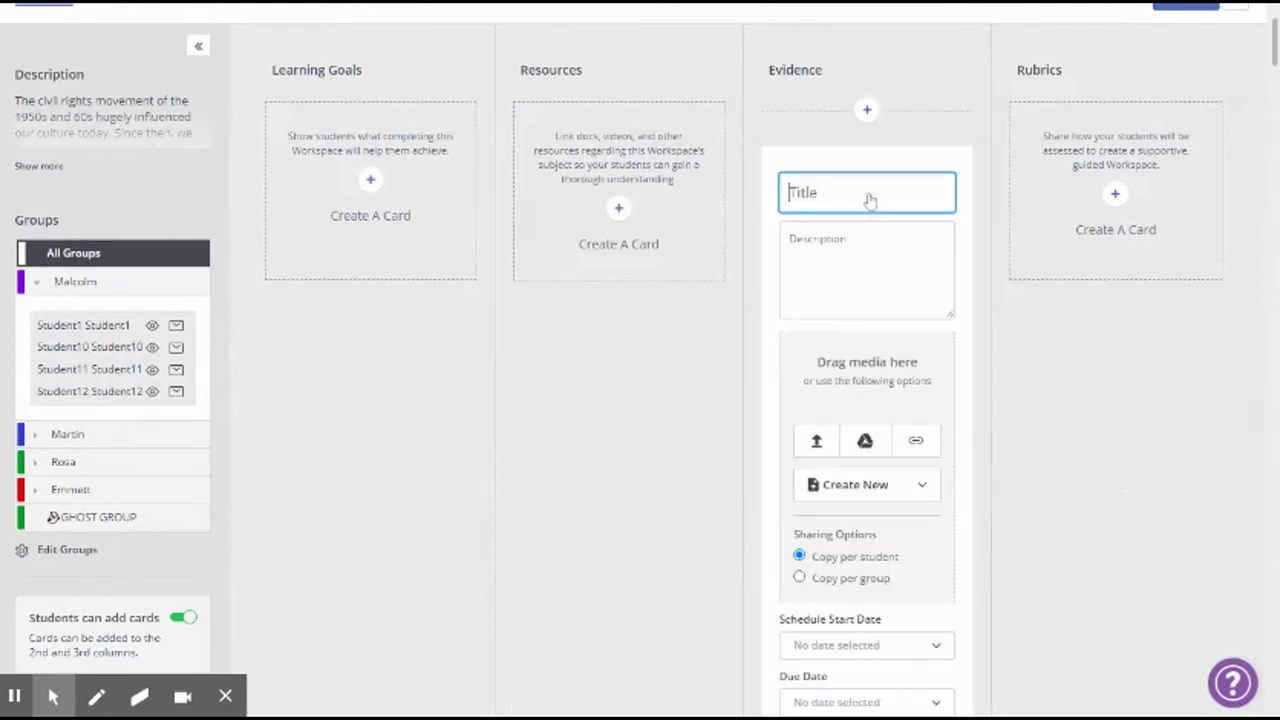
text(Turnitin)
key(Tab)
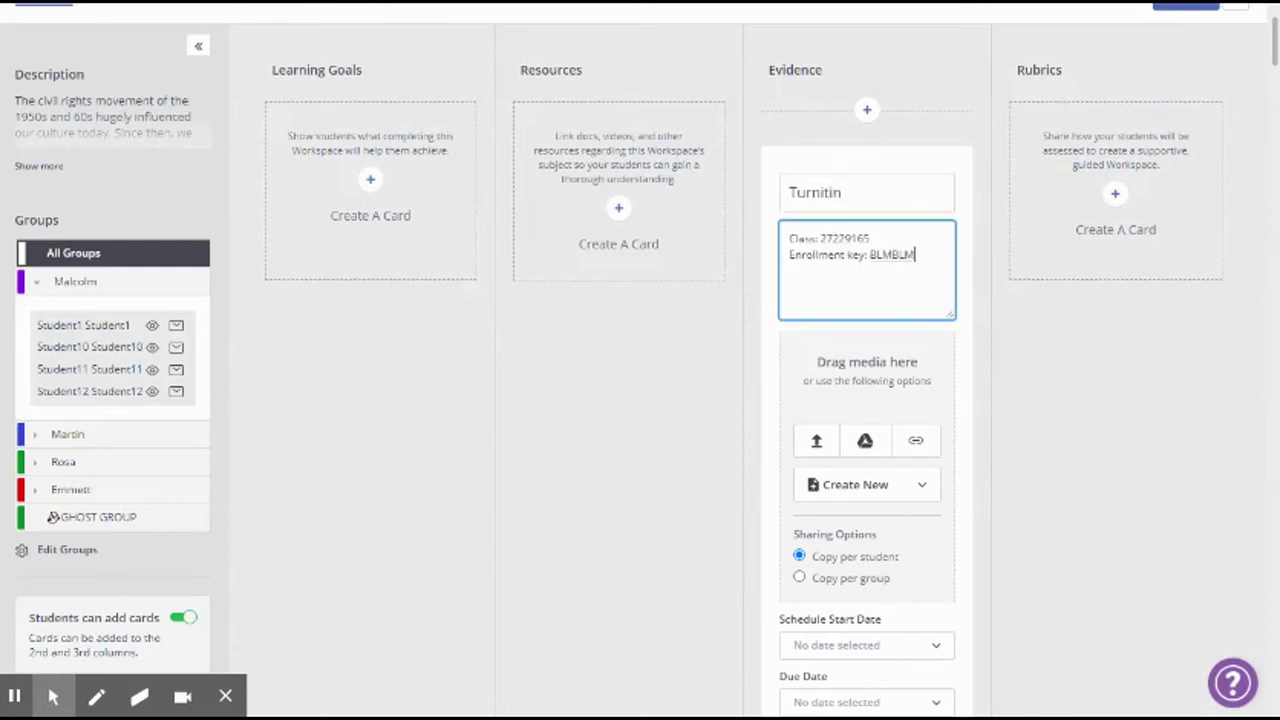
Step: Attach the turnitin.com link to the card and save it
click(915, 440)
text(tur)
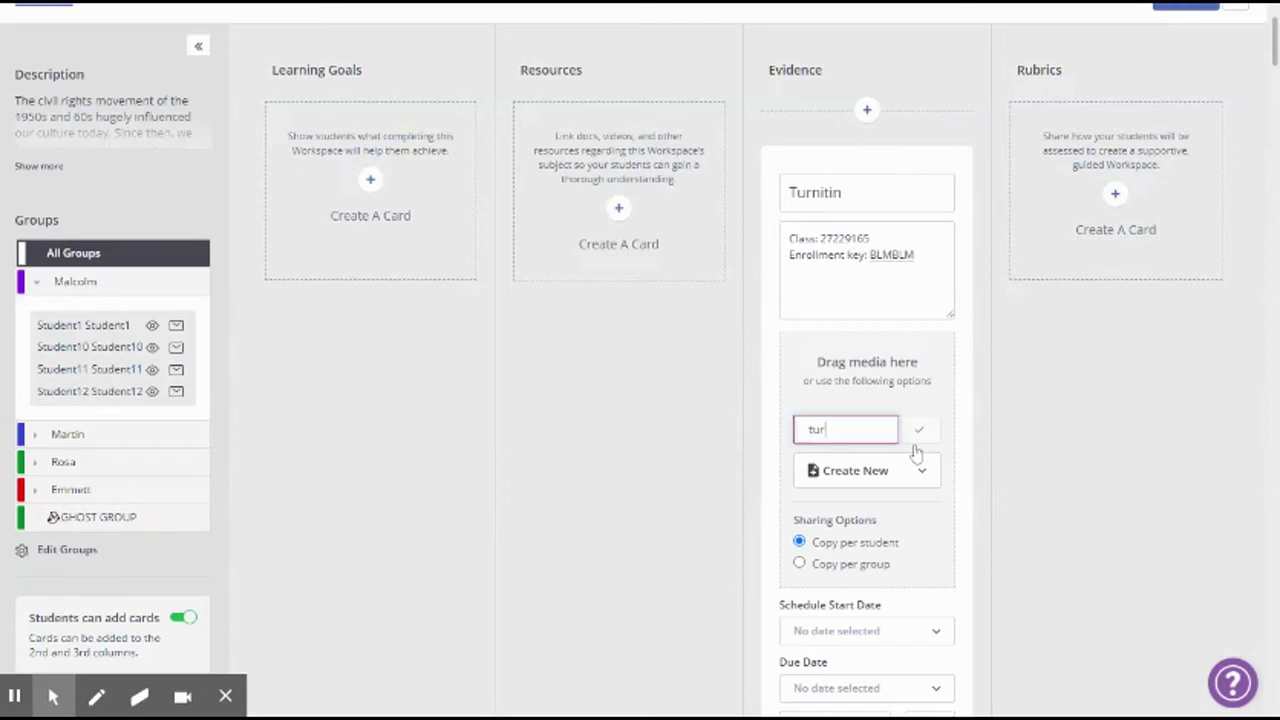
text(nitin.com)
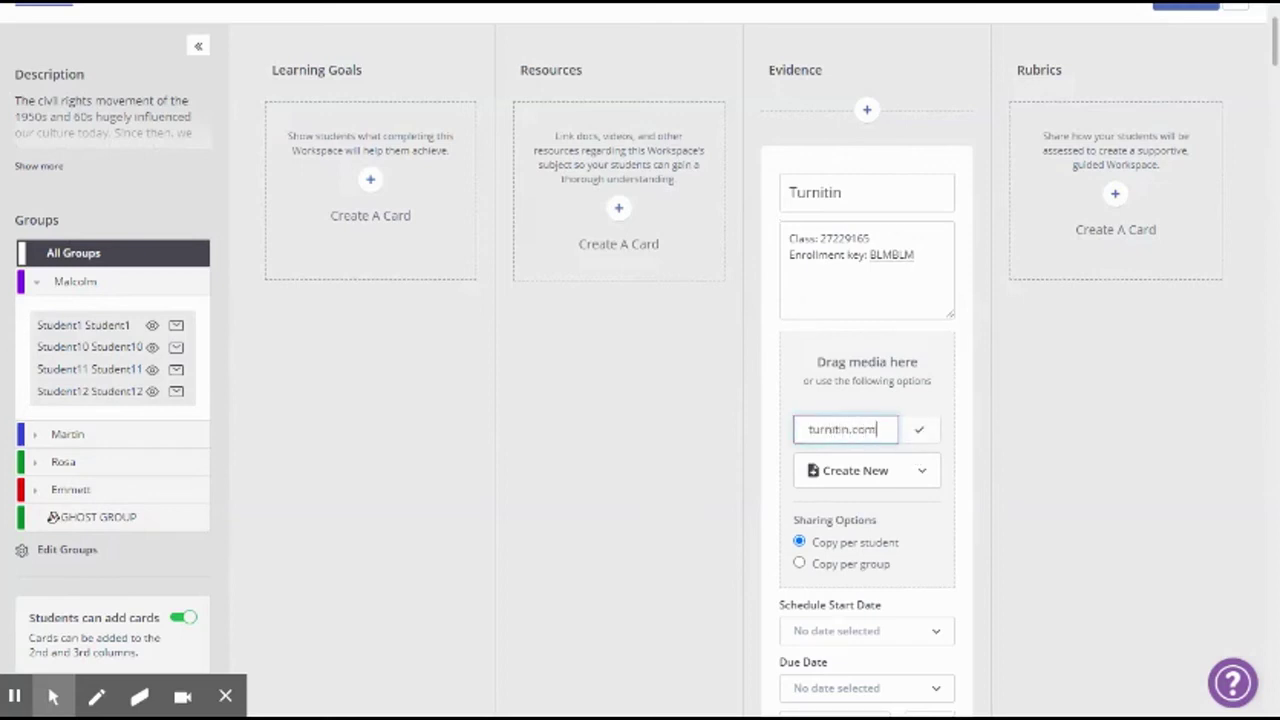
click(920, 430)
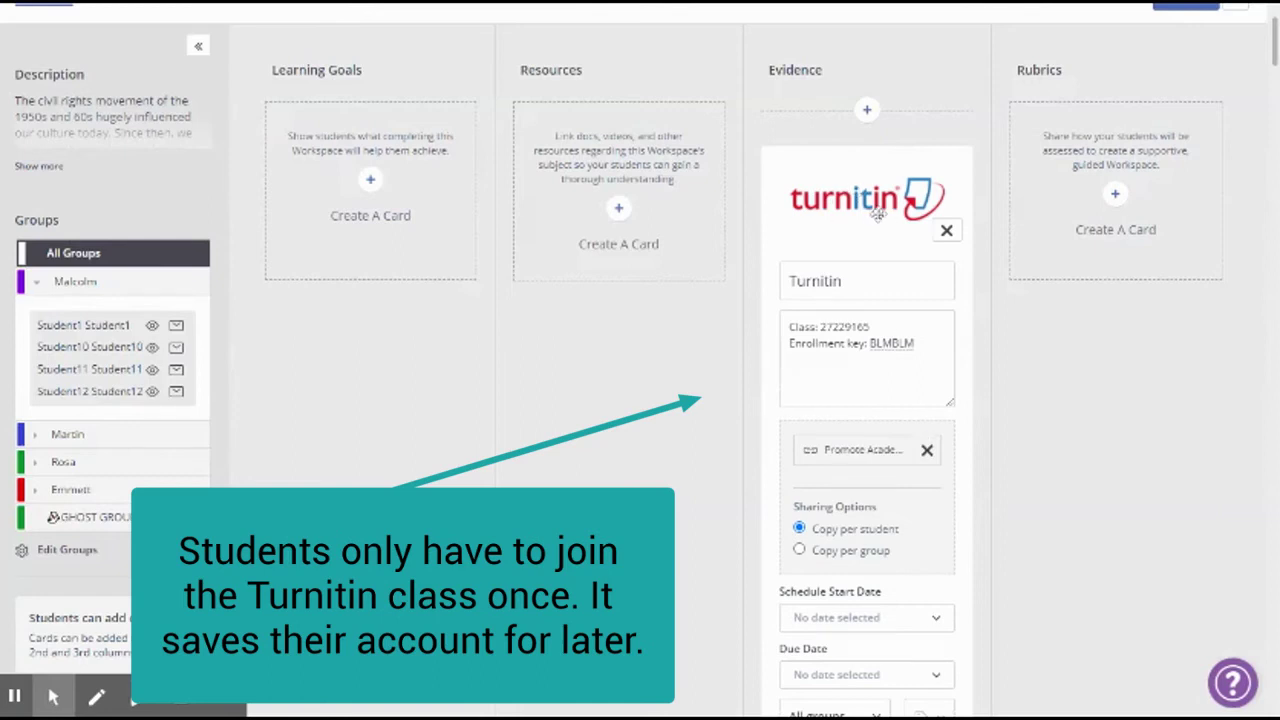
scroll(830, 230, down, 3)
click(858, 538)
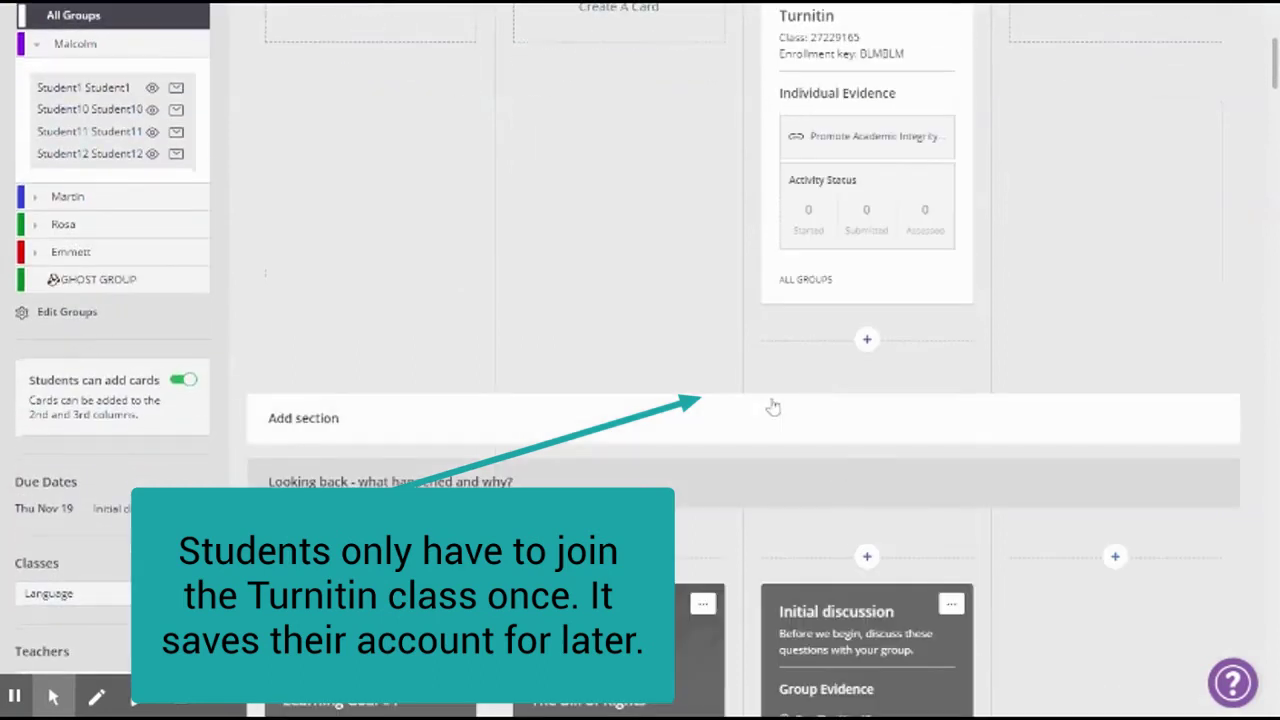
scroll(771, 406, up, 3)
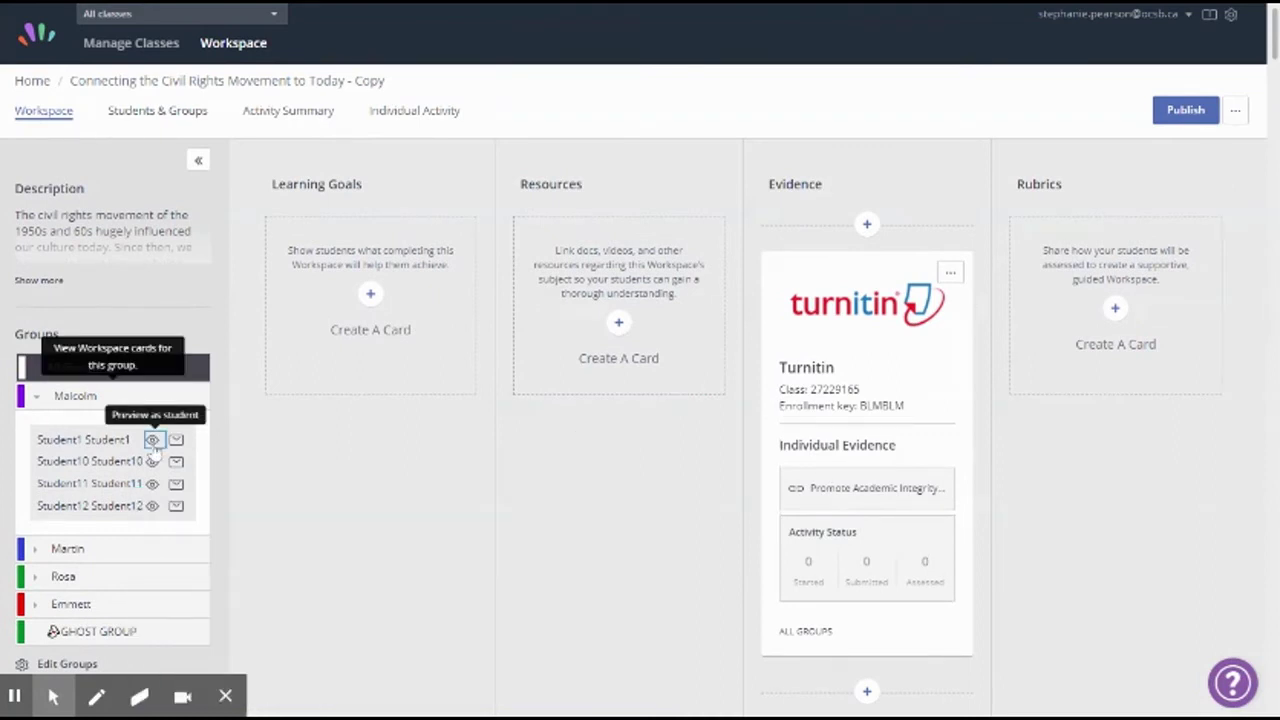
click(152, 440)
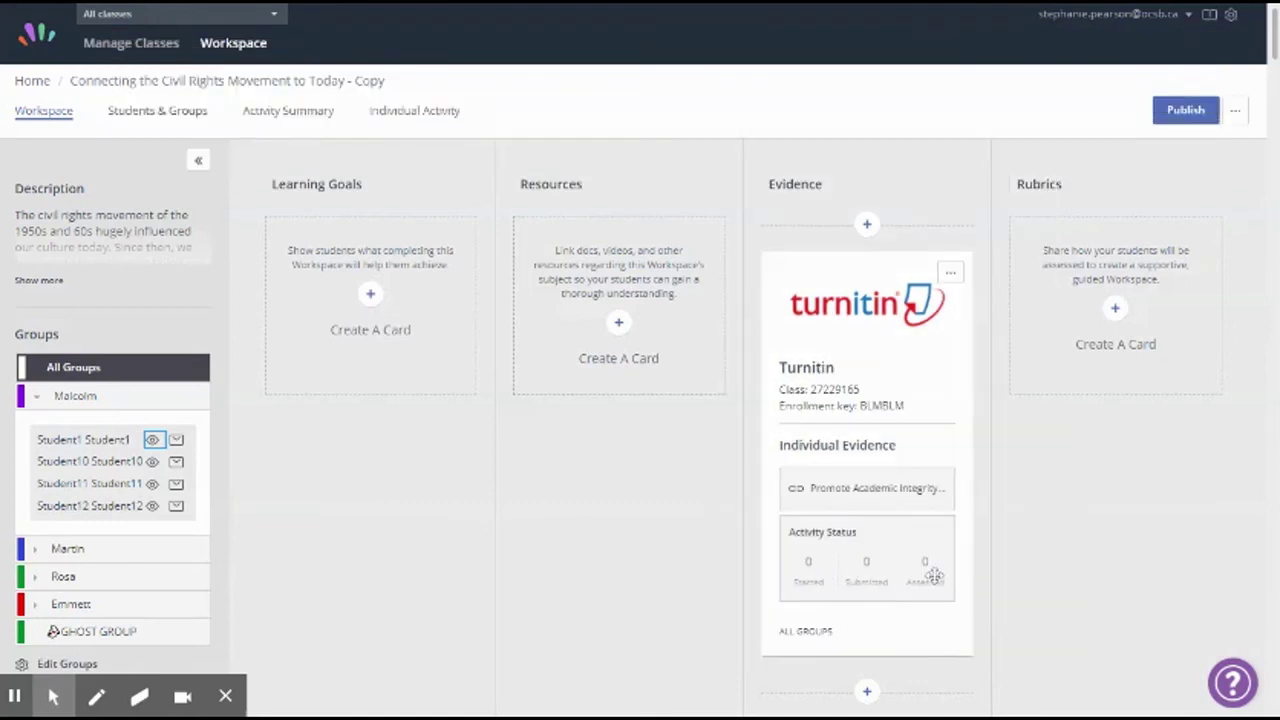
scroll(935, 576, down, 2)
scroll(1117, 534, down, 4)
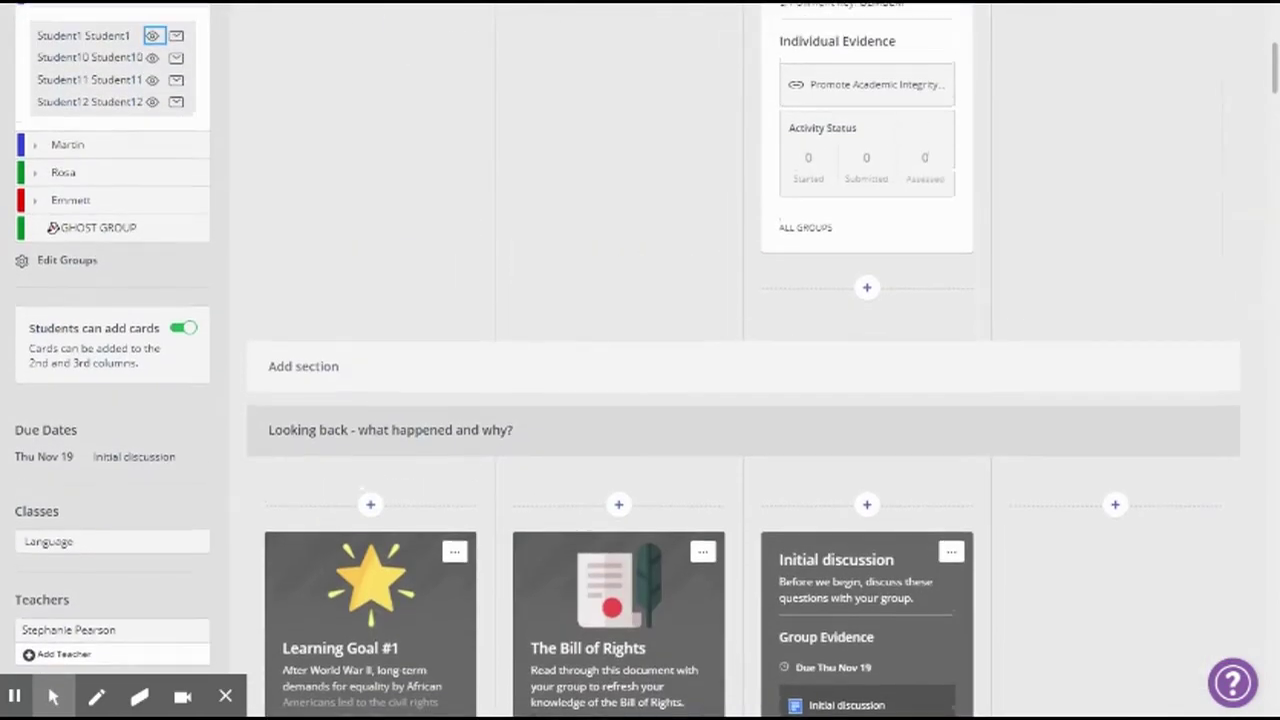
scroll(1142, 338, up, 5)
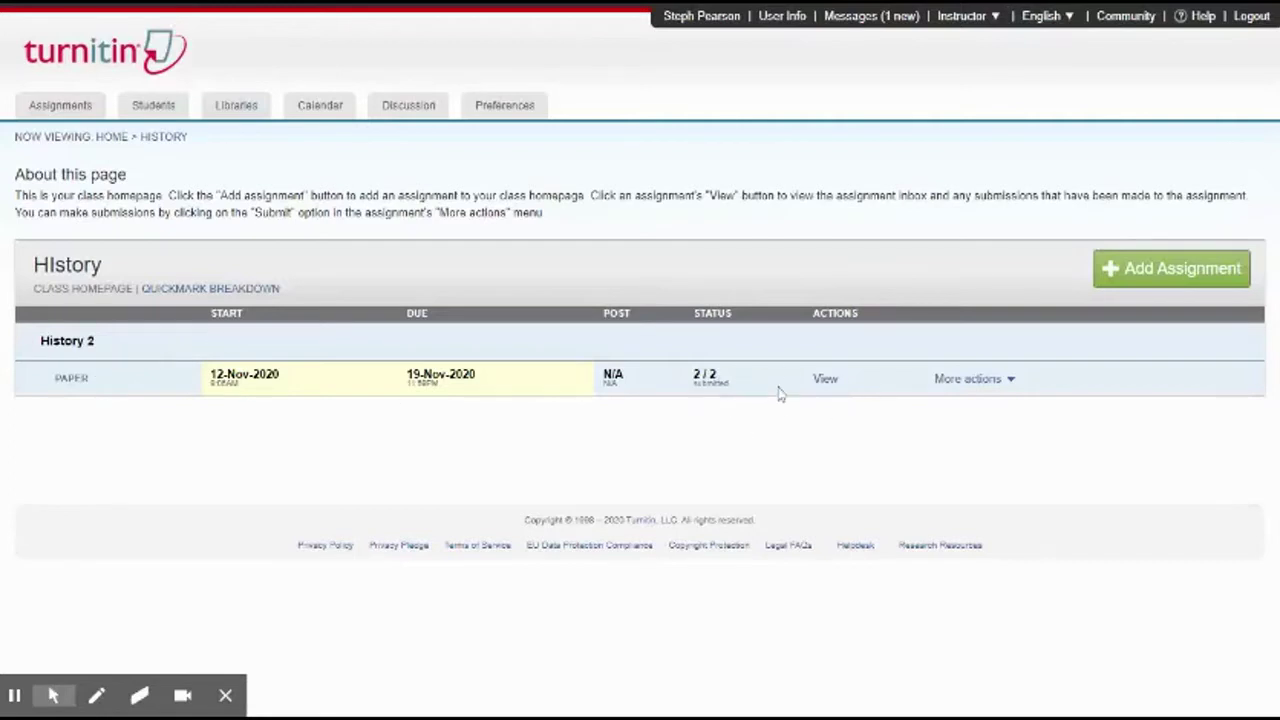
Step: Open the History 2 assignment inbox from the History class homepage
click(823, 386)
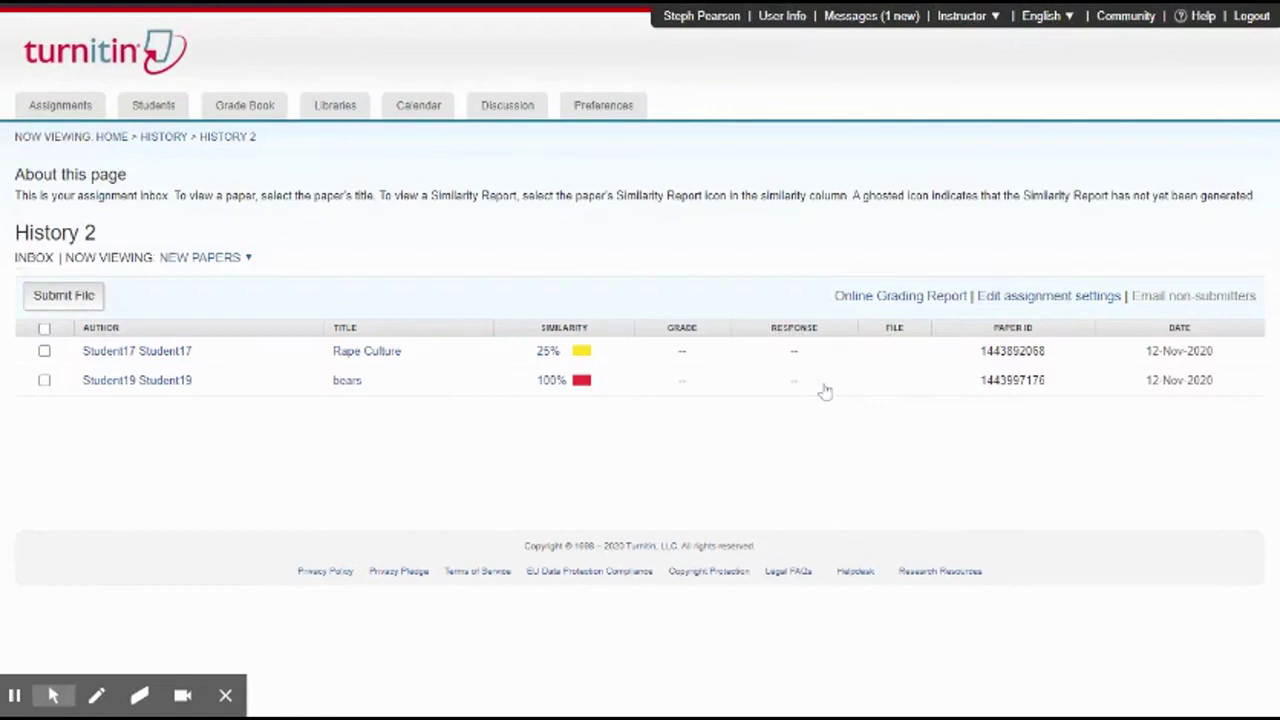